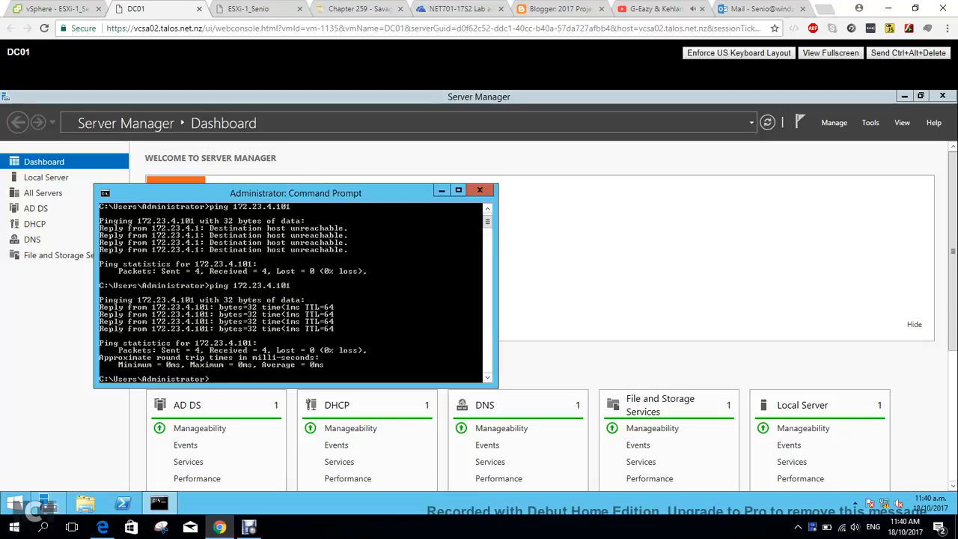
Switch to the ESXi-1_Senio console and open the IPv4 Configuration of the management network.
left_click(254, 8)
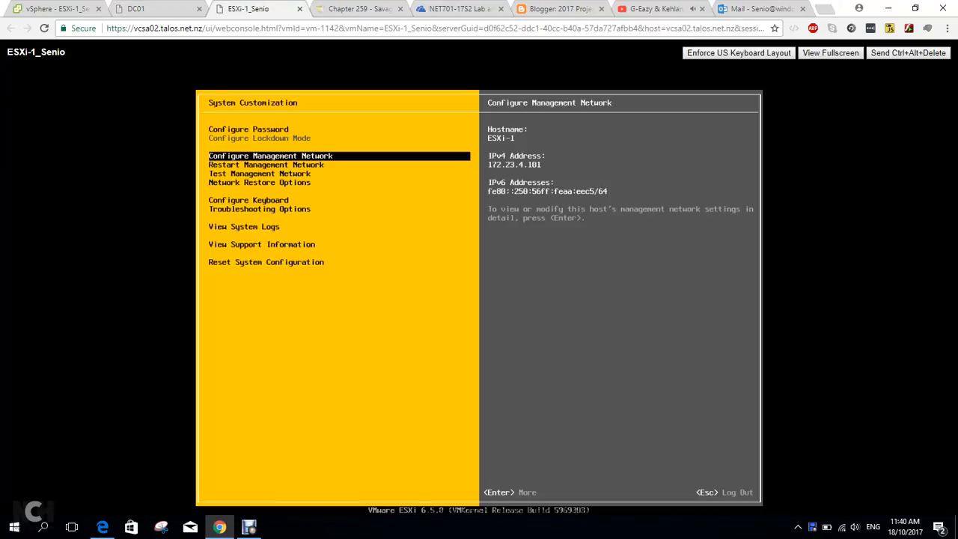
key("Down")
key("Up")
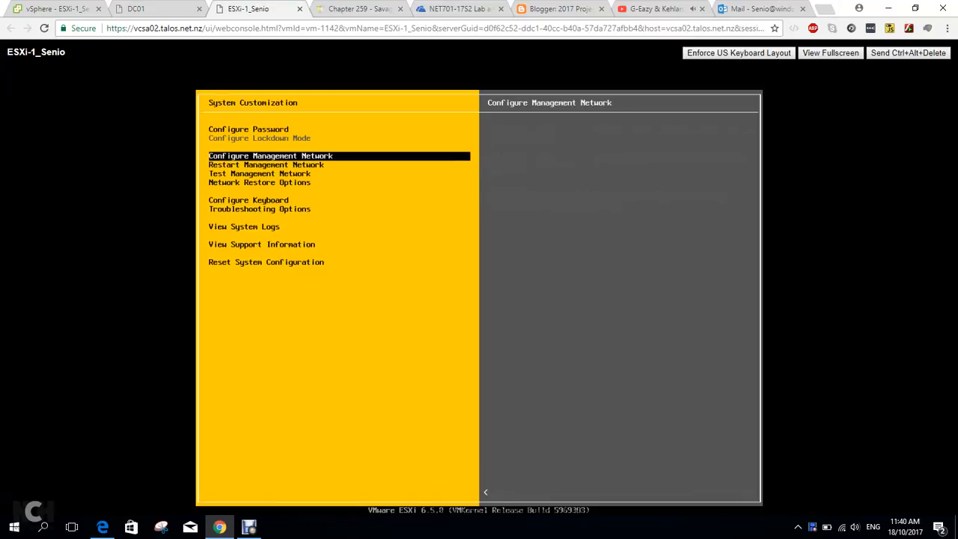
key("Return")
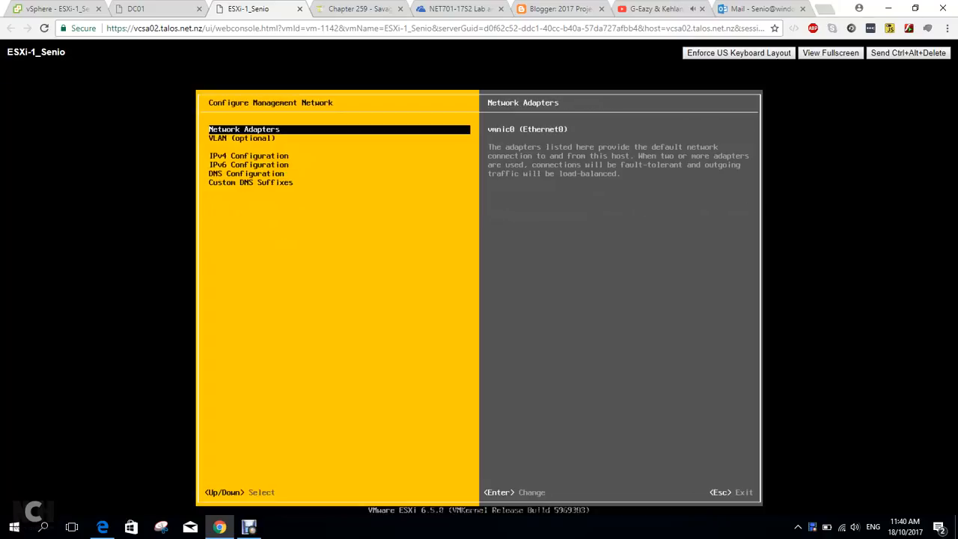
key("Down")
key("Down")
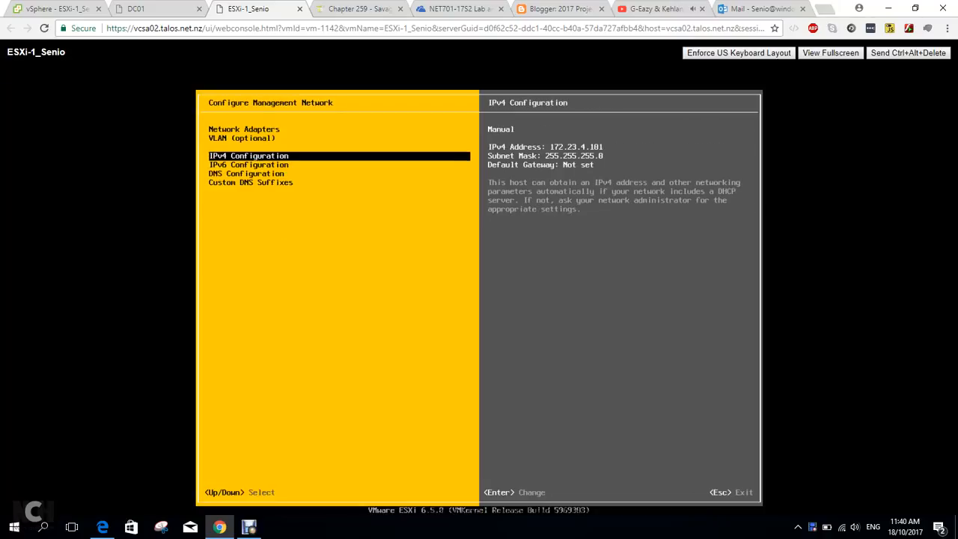
key("Return")
Review the static IPv4 address, subnet mask and default gateway settings, then close the IPv4 configuration dialog.
key("Down")
key("Down")
key("Down")
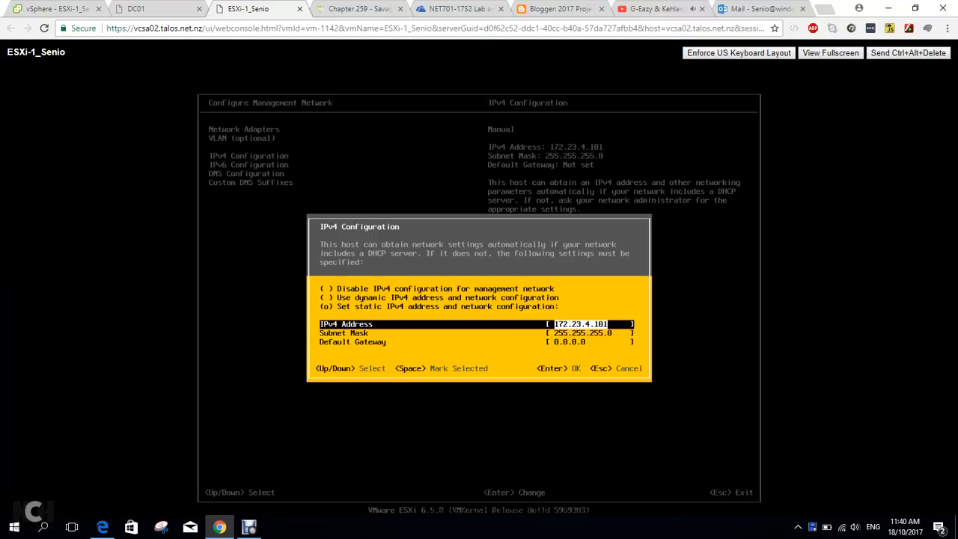
key("Down")
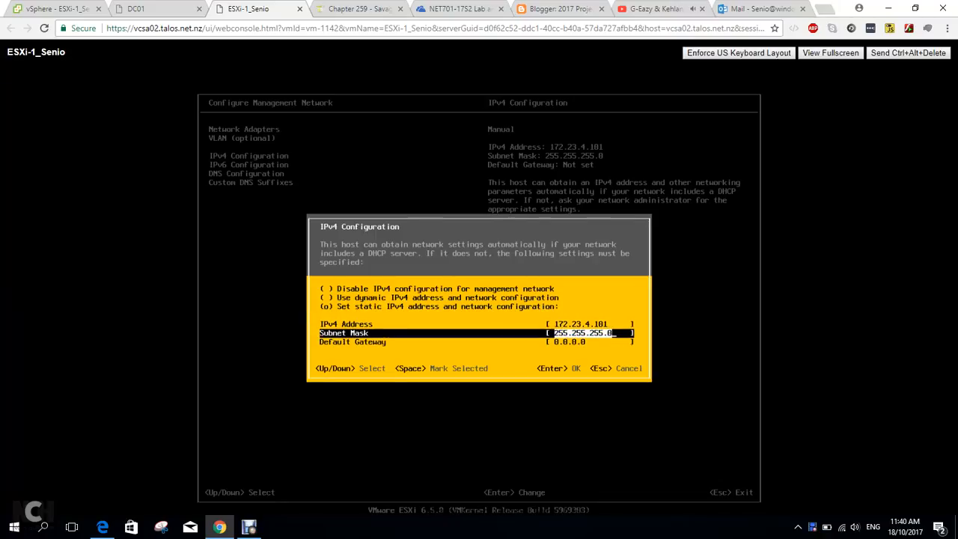
key("Return")
key("Down")
key("Up")
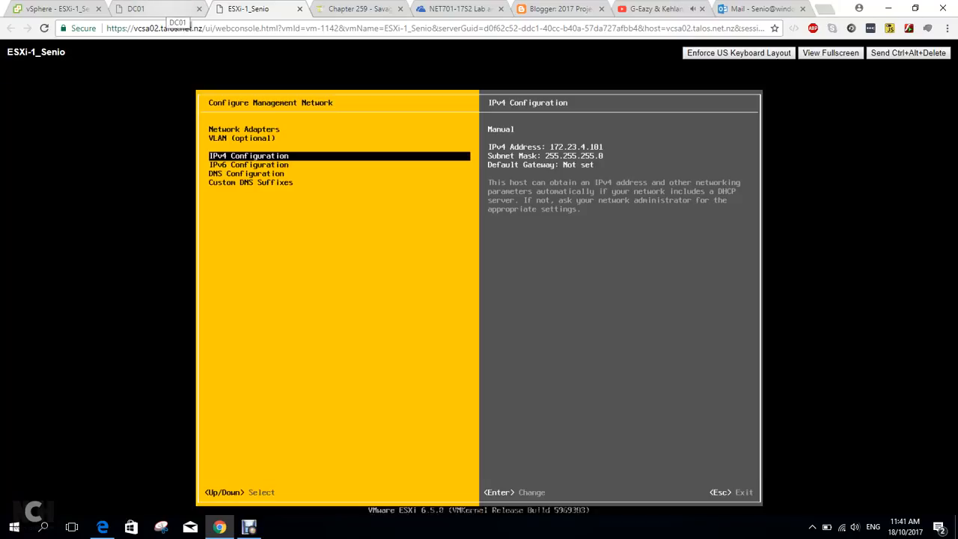
Switch to the DC01 console, enlarge the Command Prompt window and ping 172.23.4.101.
left_click(168, 9)
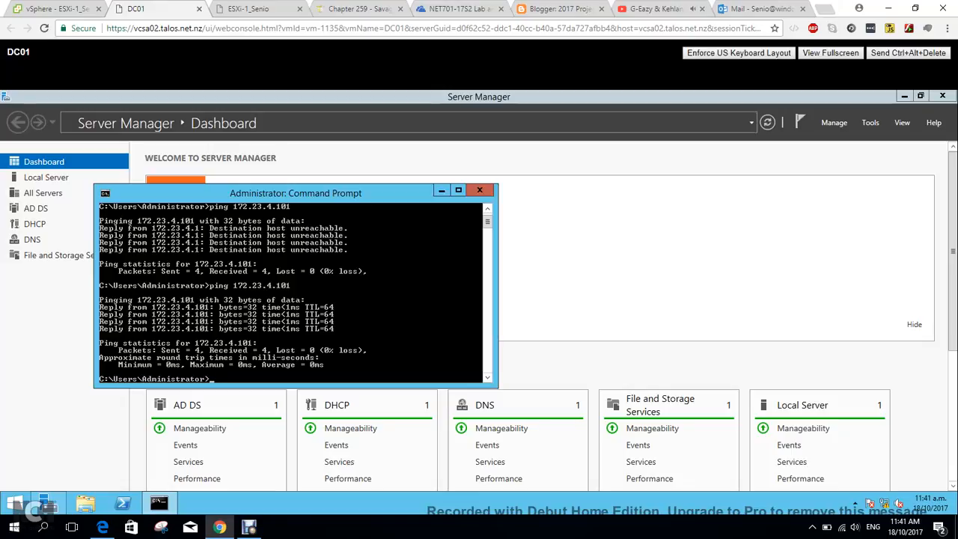
key("Up")
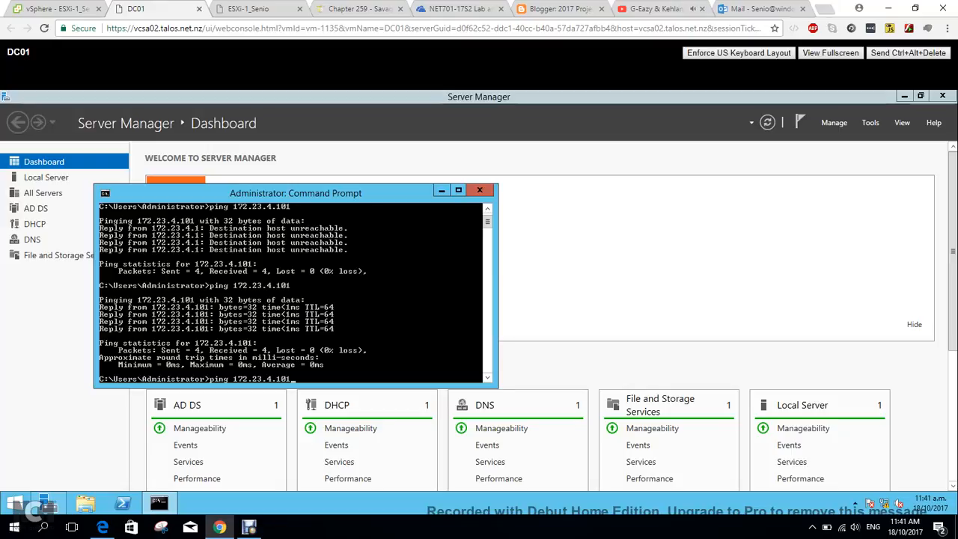
left_click_drag(498, 184, 599, 123)
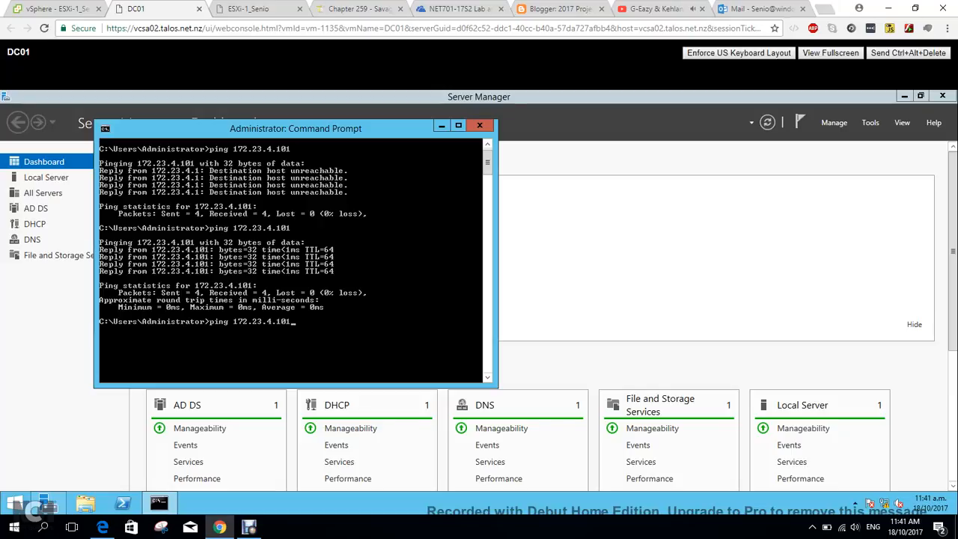
key("Return")
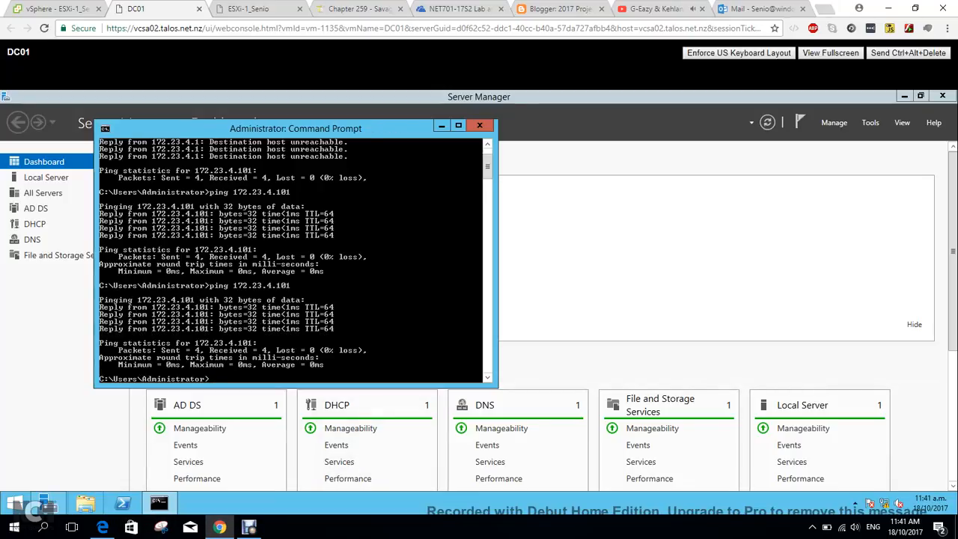
Open Internet Explorer on DC01, browse to 172.23.4.101 and continue past the security certificate warning.
left_click(48, 503)
left_click(15, 502)
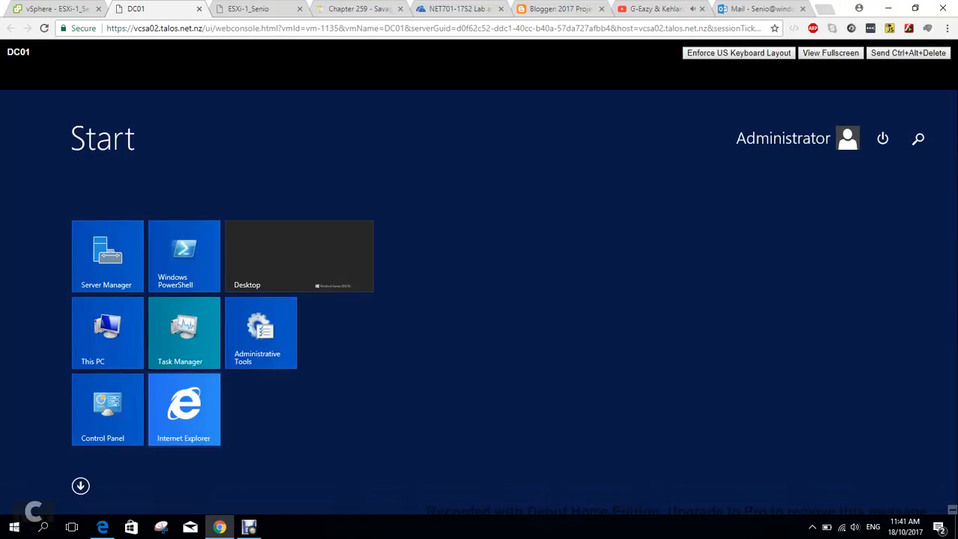
left_click(184, 408)
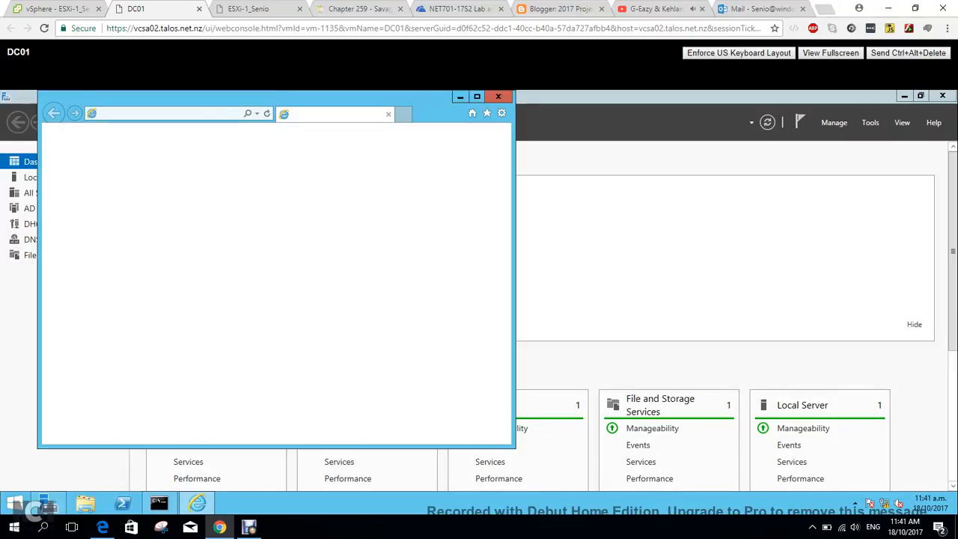
left_click(170, 113)
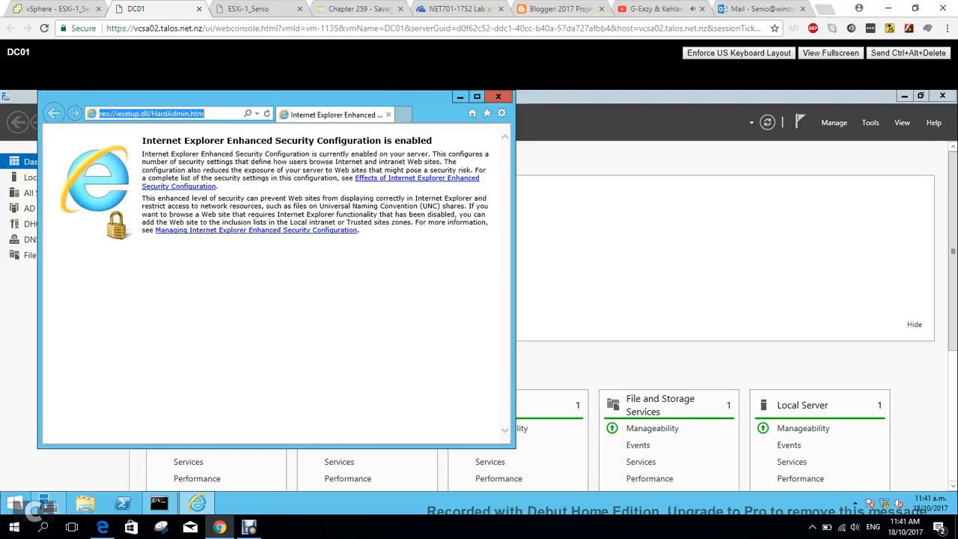
type("172")
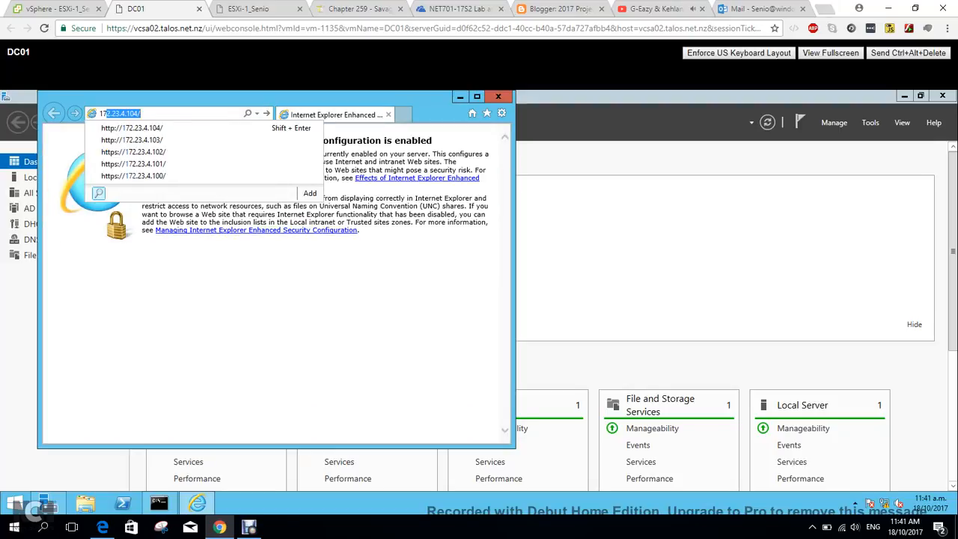
type(".")
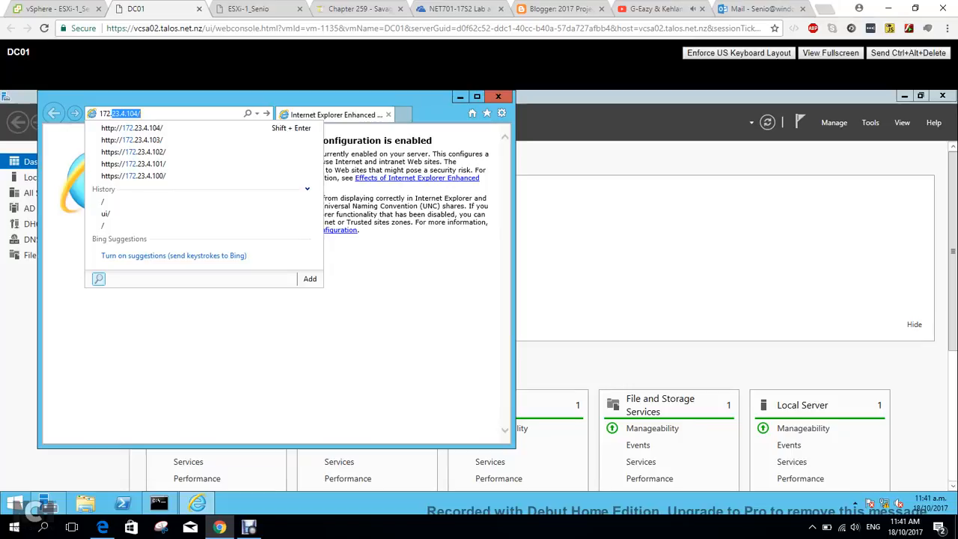
type("23.4.101")
key("Return")
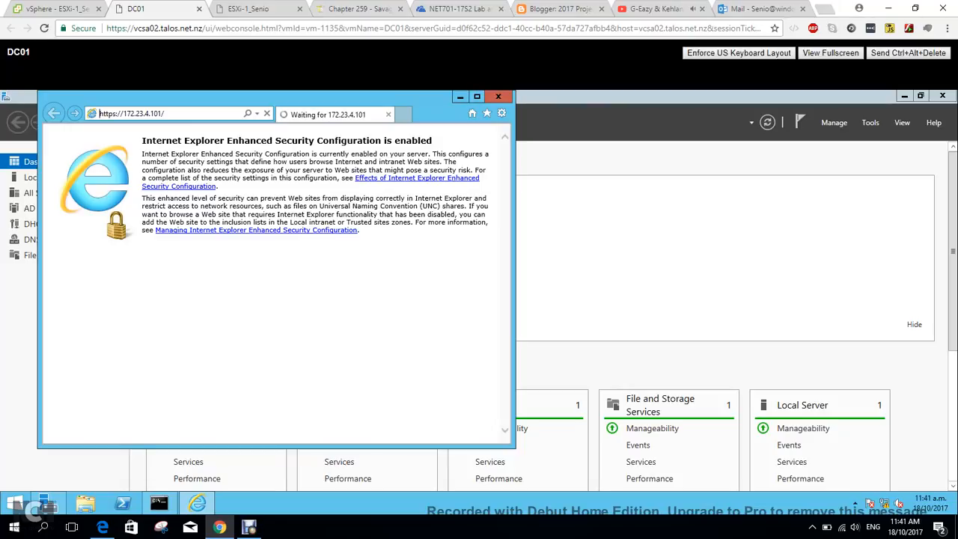
left_click_drag(513, 94, 590, 91)
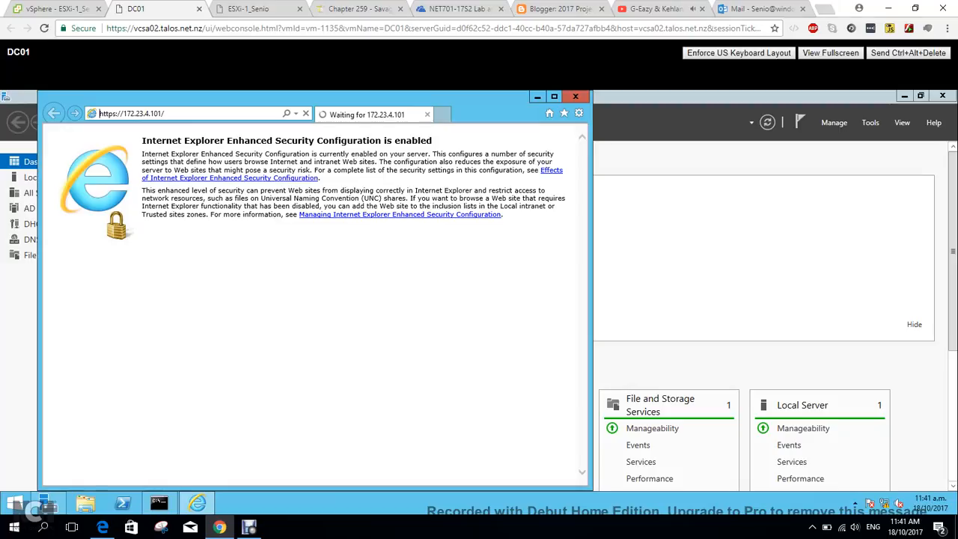
mouse_move(249, 527)
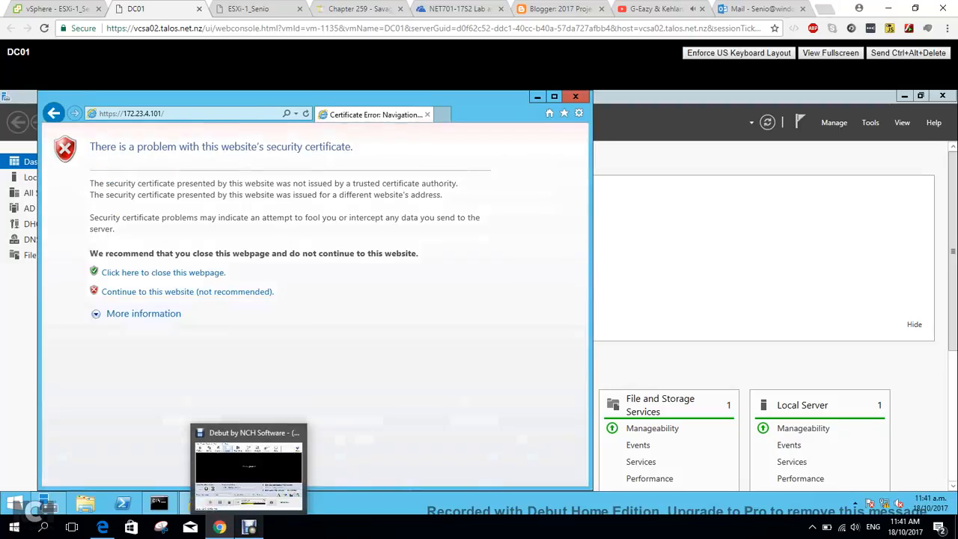
left_click(187, 291)
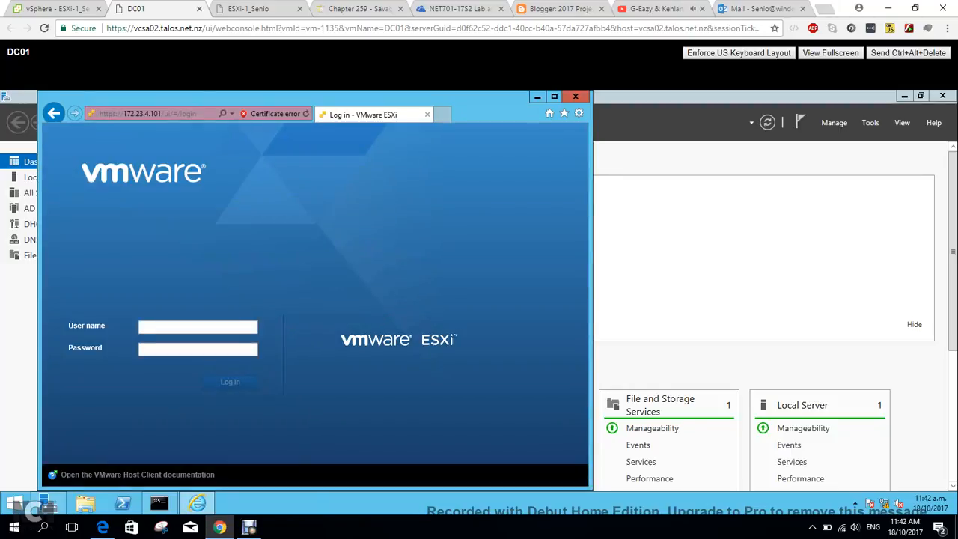
Log in to the ESXi host as root with the account password and opt out of the Customer Experience Improvement Program.
type("root")
key("Tab")
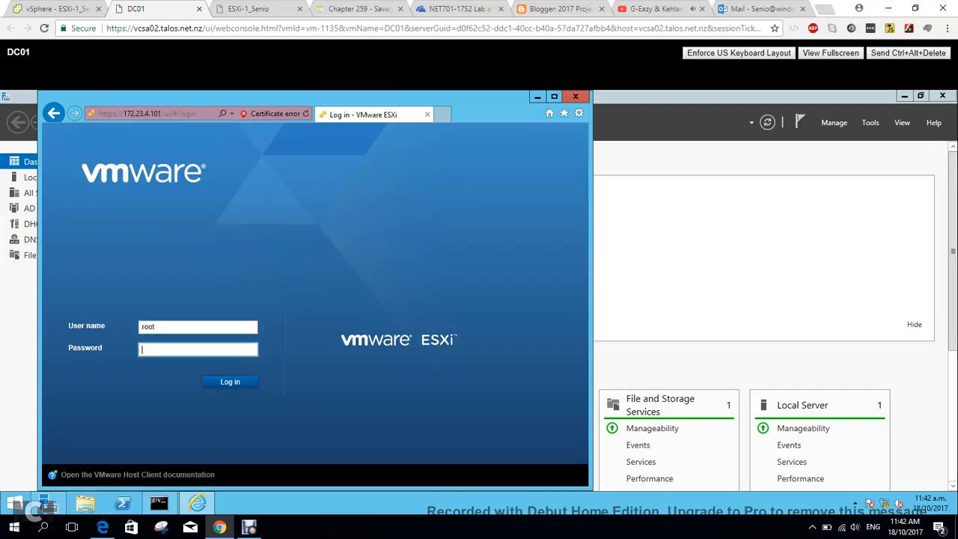
type("*********")
left_click(553, 96)
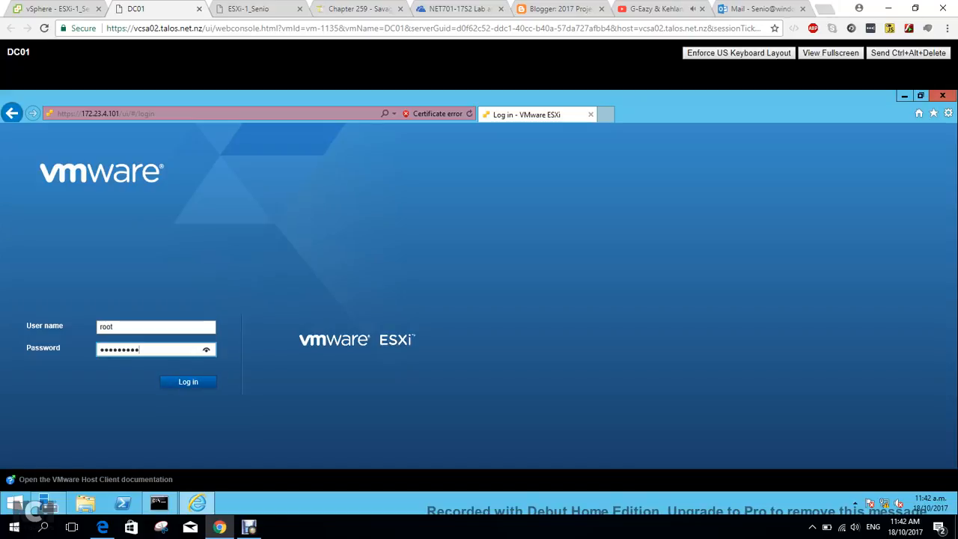
key("Return")
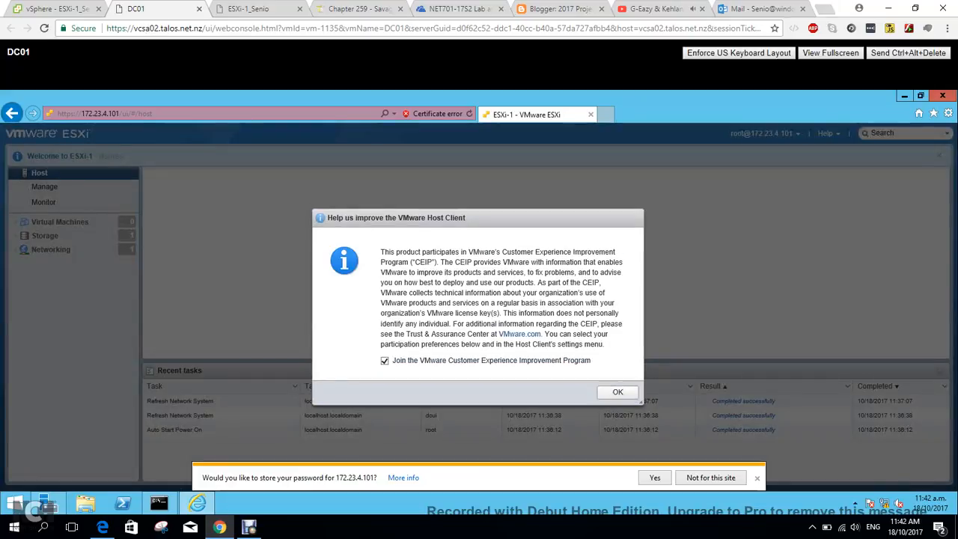
left_click(385, 361)
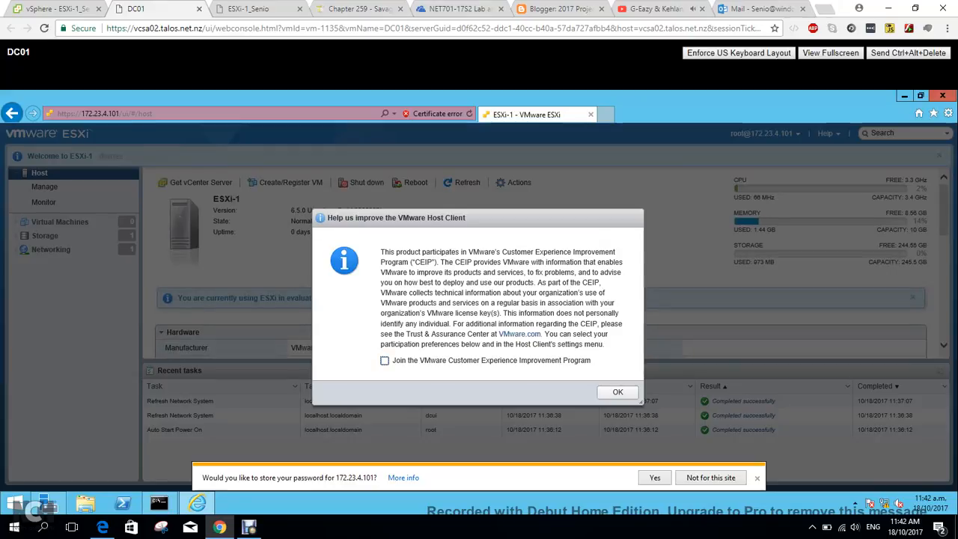
left_click(618, 392)
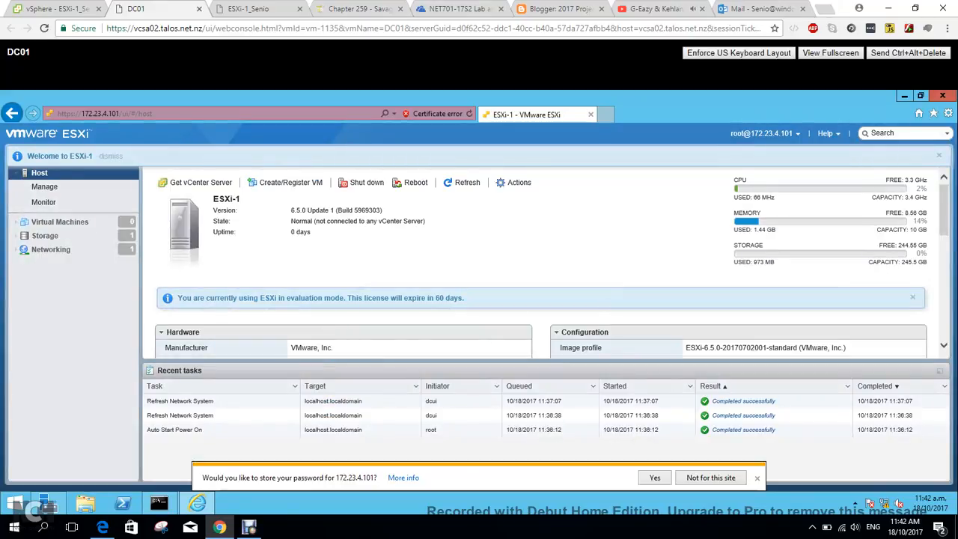
Examine the ESXi-1 host summary, including its hardware, networking, DNS server, storage and performance details.
scroll(541, 262, "down", 2)
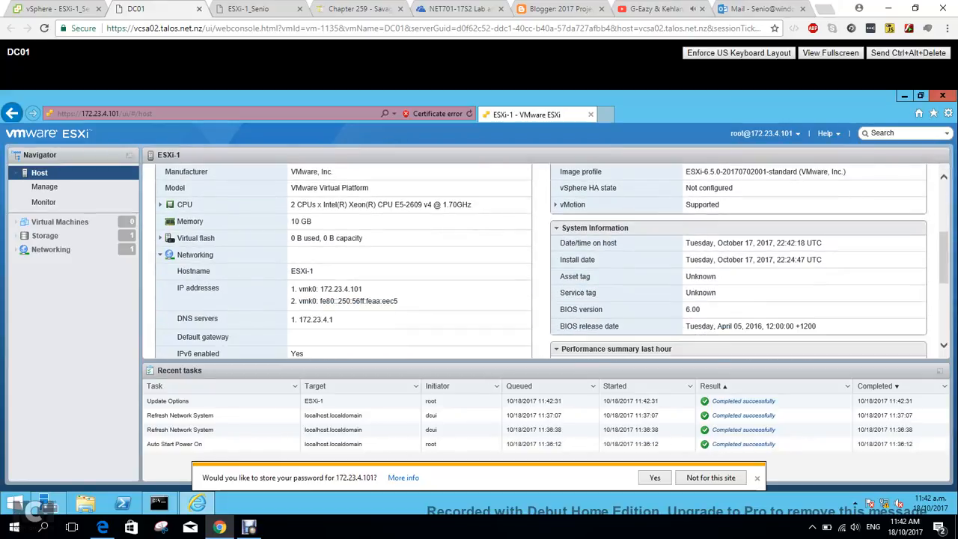
scroll(544, 263, "down", 2)
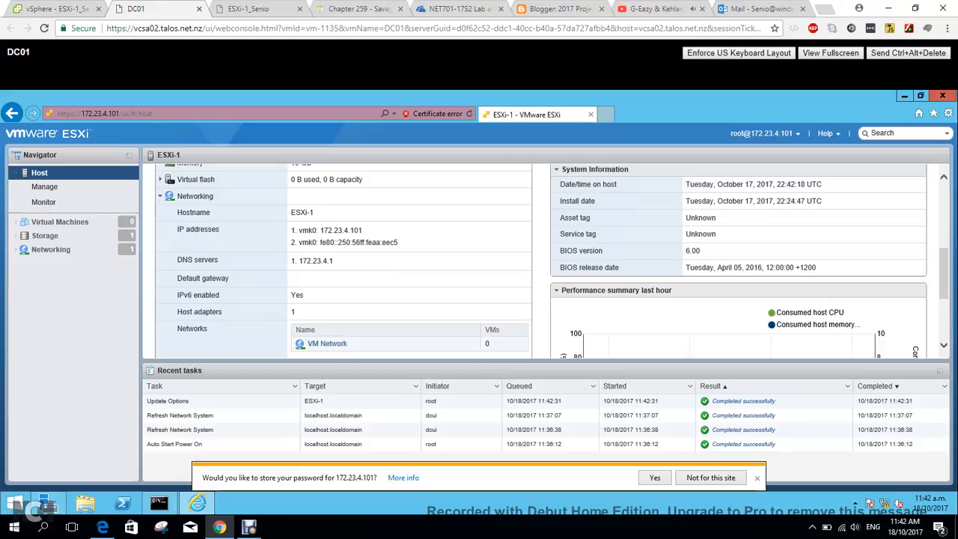
left_click_drag(334, 261, 298, 261)
left_click(299, 261)
scroll(541, 260, "down", 4)
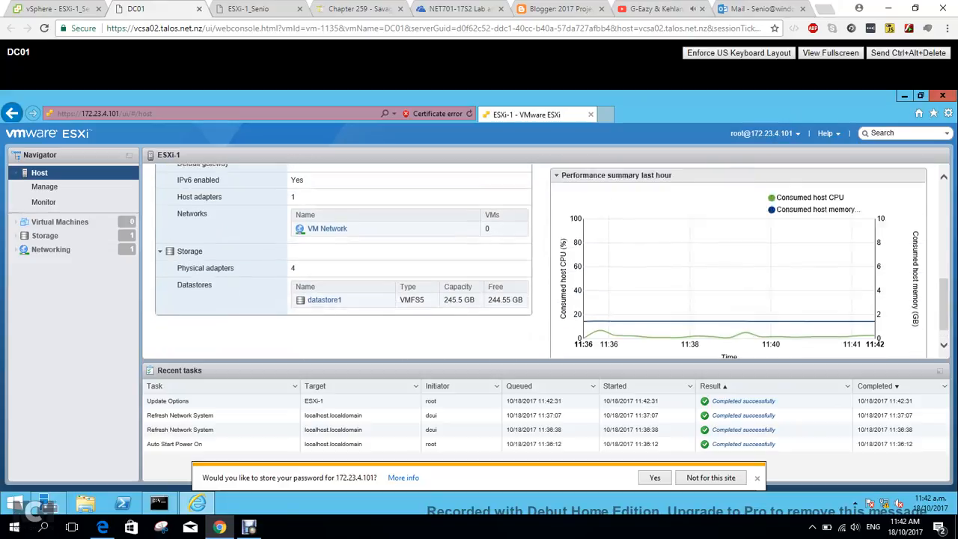
scroll(541, 260, "up", 7)
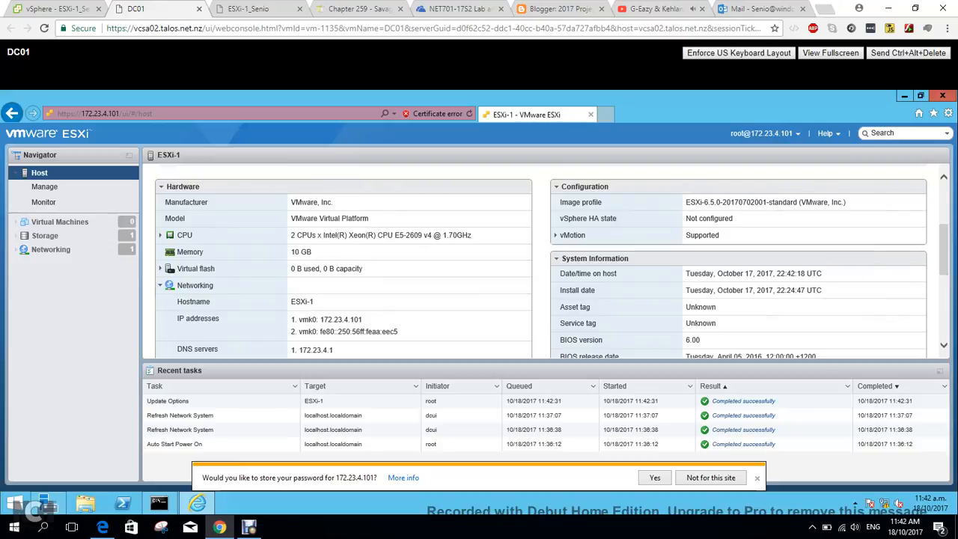
scroll(541, 260, "up", 4)
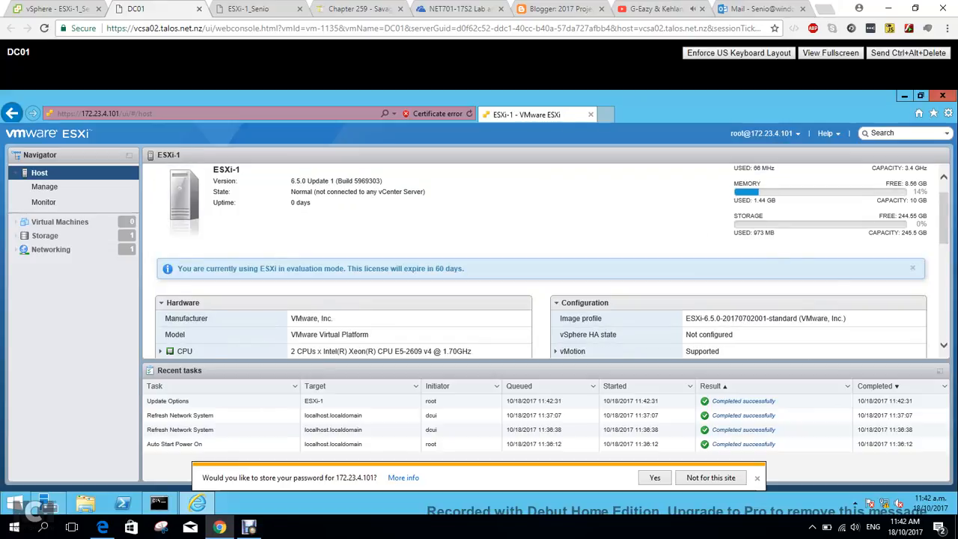
scroll(541, 261, "down", 1)
scroll(541, 260, "up", 2)
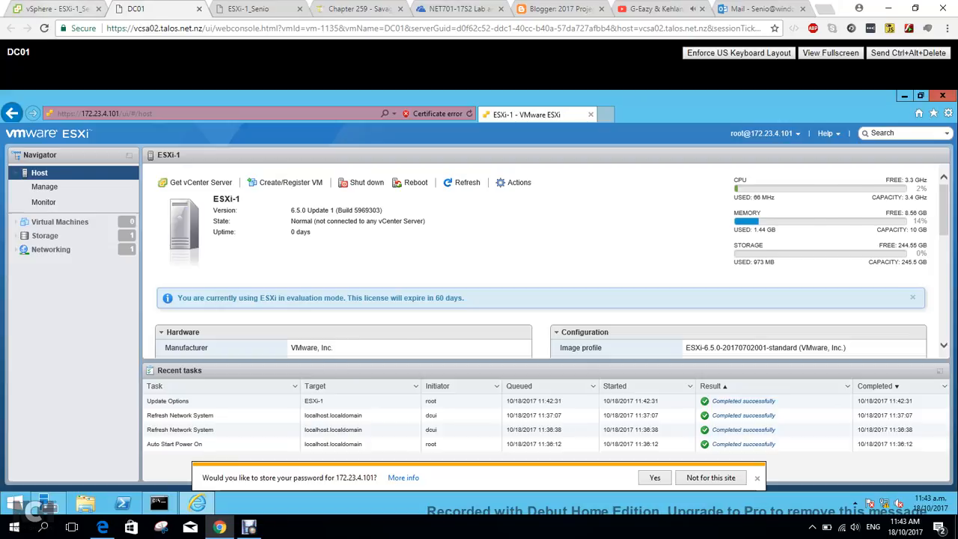
Open the DC01 virtual machine's settings in the vSphere Client and change CD/DVD drive 1 to a datastore ISO file.
left_click(56, 9)
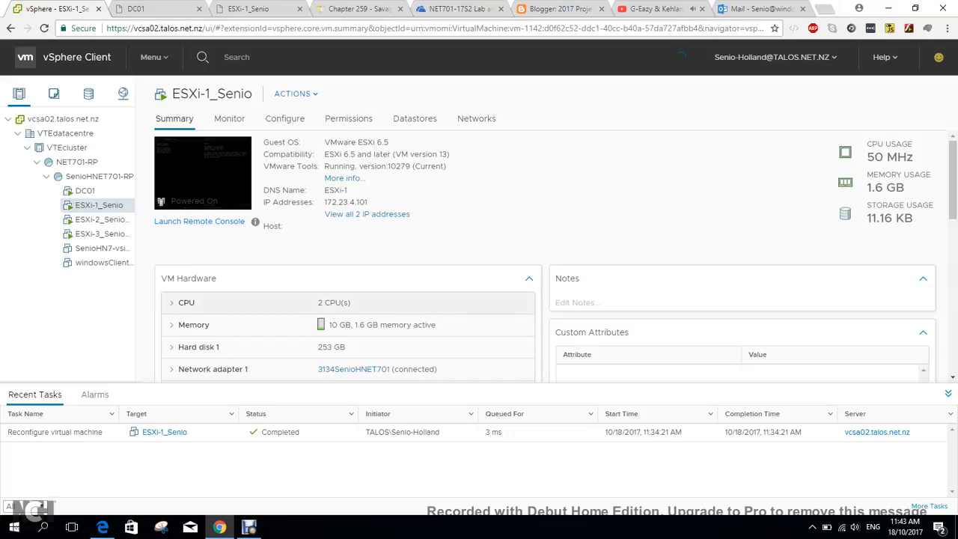
left_click(85, 191)
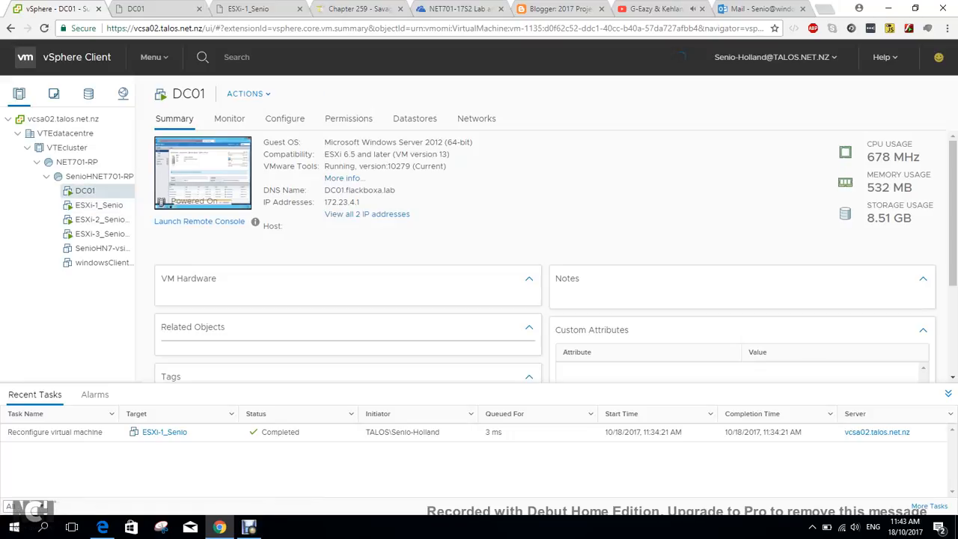
right_click(85, 191)
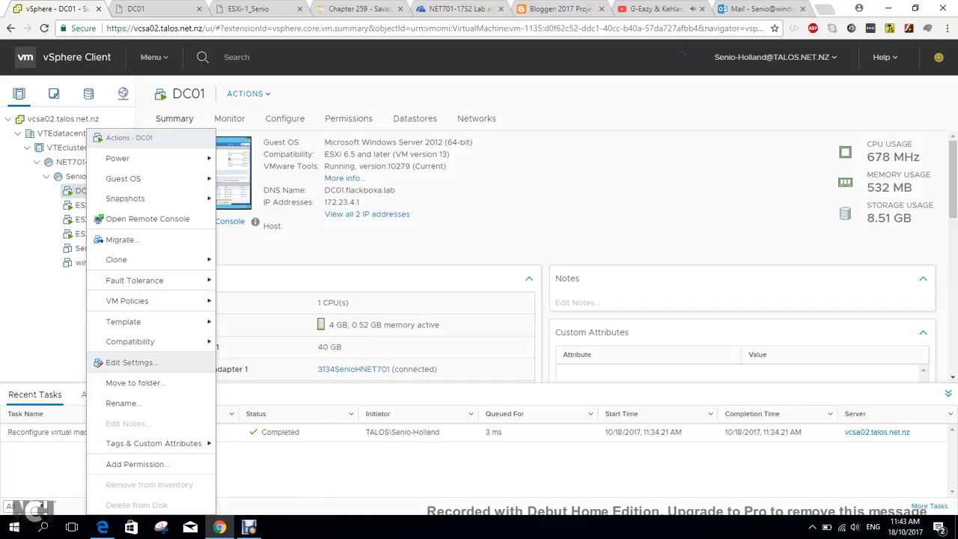
left_click(129, 363)
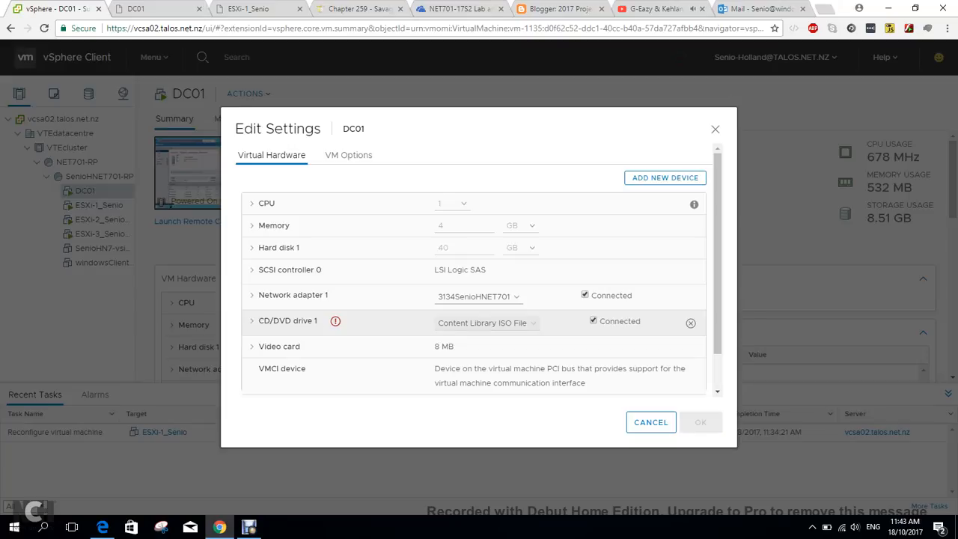
left_click(487, 323)
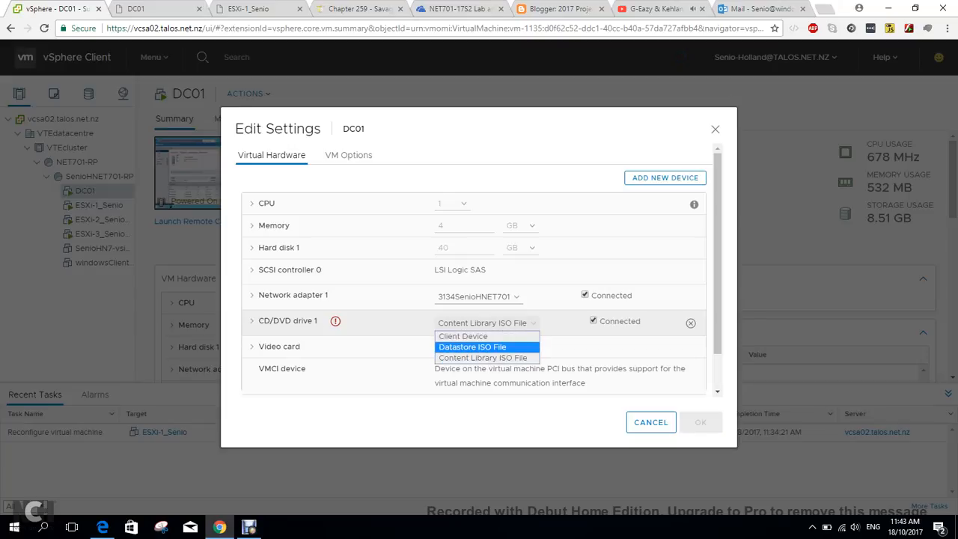
left_click(487, 347)
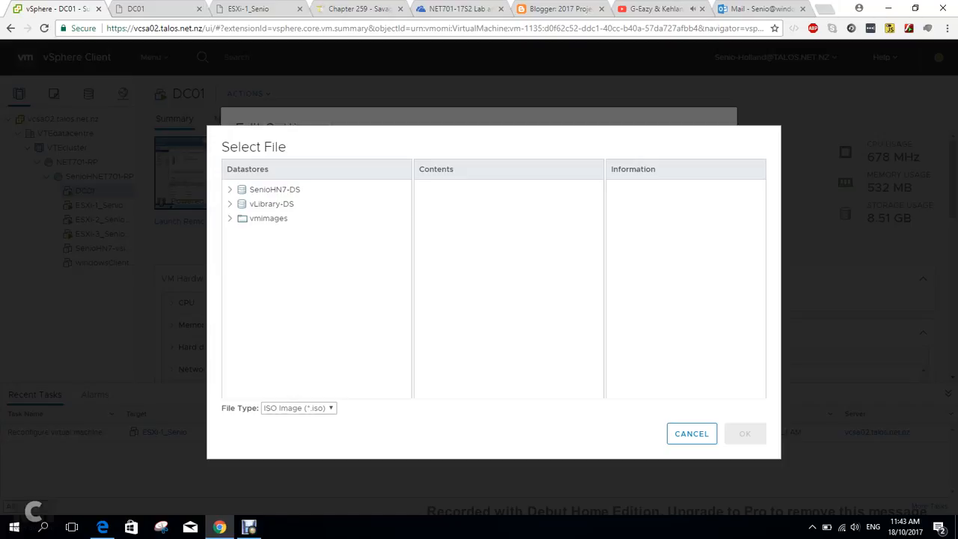
Select the ISO image from the VCSAppliance folder in vLibrary-DS under NET701, connect the CD/DVD drive and save the settings.
left_click(230, 204)
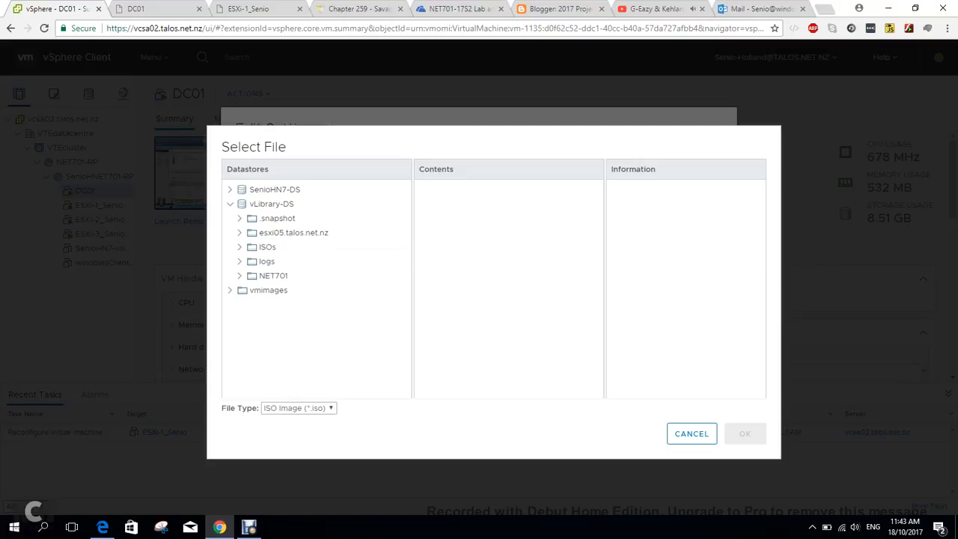
left_click(240, 276)
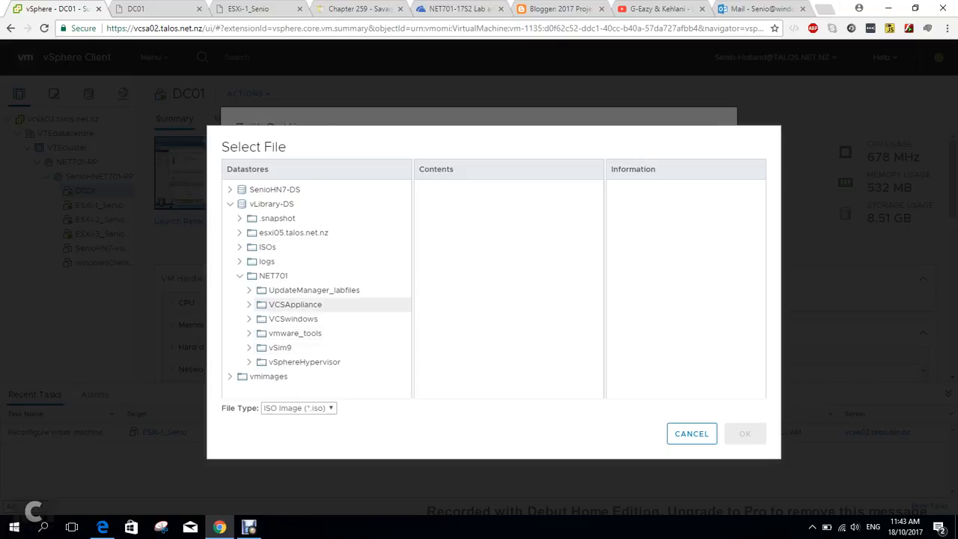
left_click(295, 305)
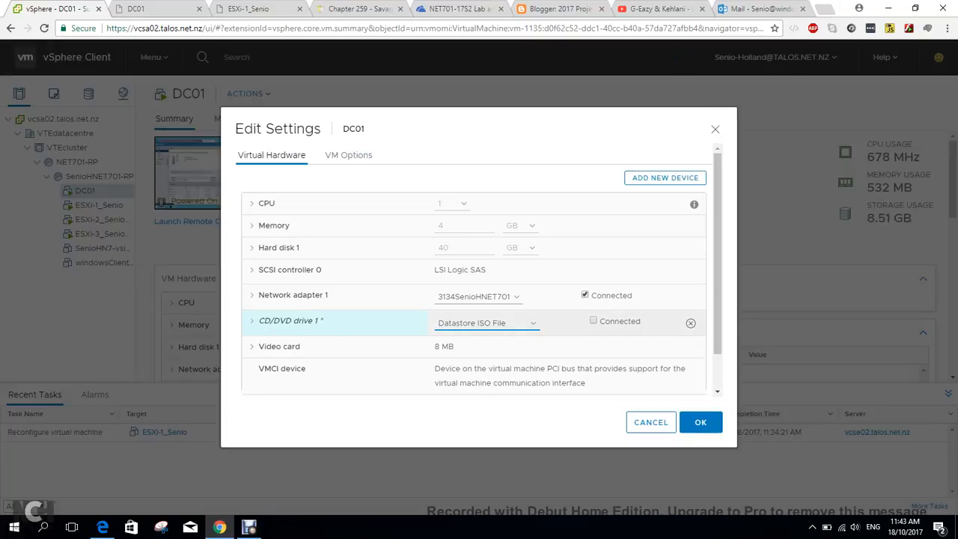
left_click(593, 320)
left_click(700, 422)
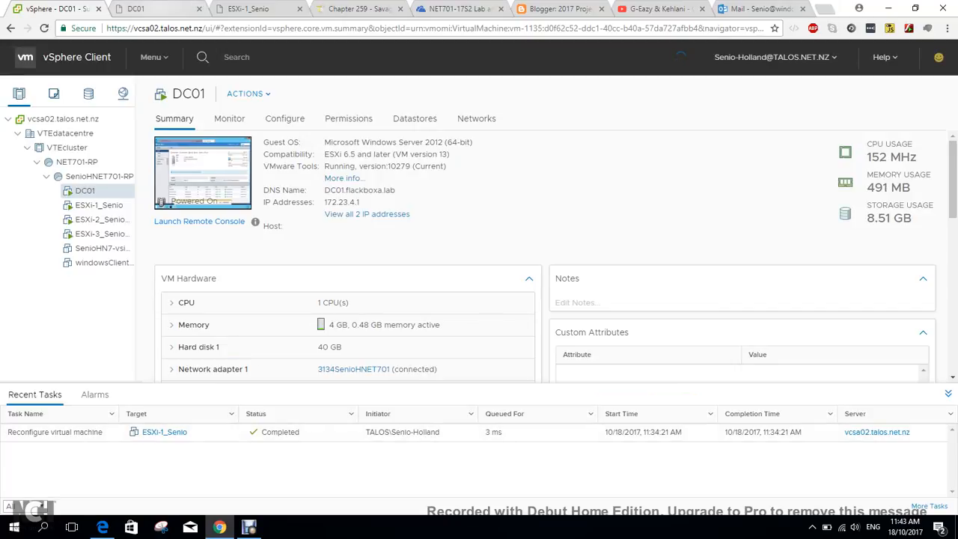
Return to the DC01 console and open the contents of DVD Drive (D:) in File Explorer.
left_click(158, 9)
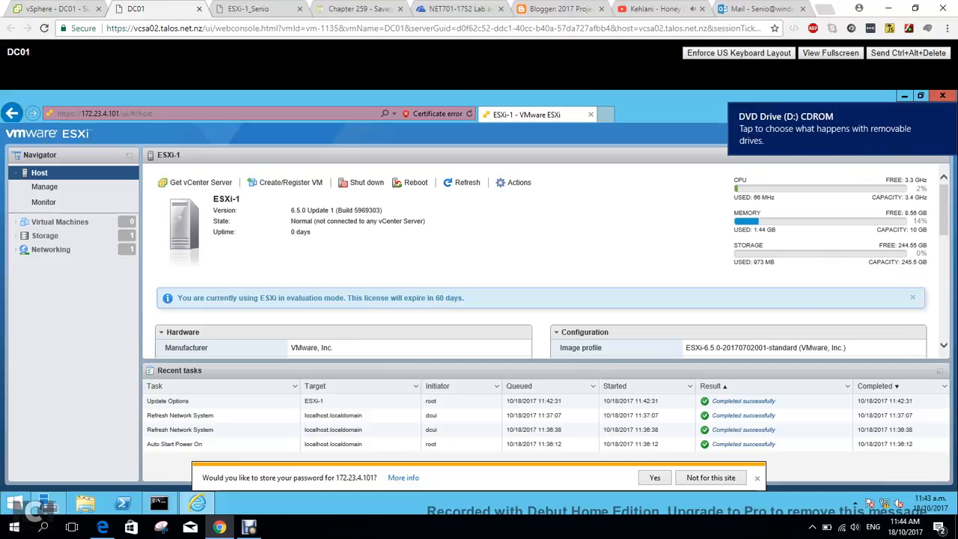
left_click(830, 129)
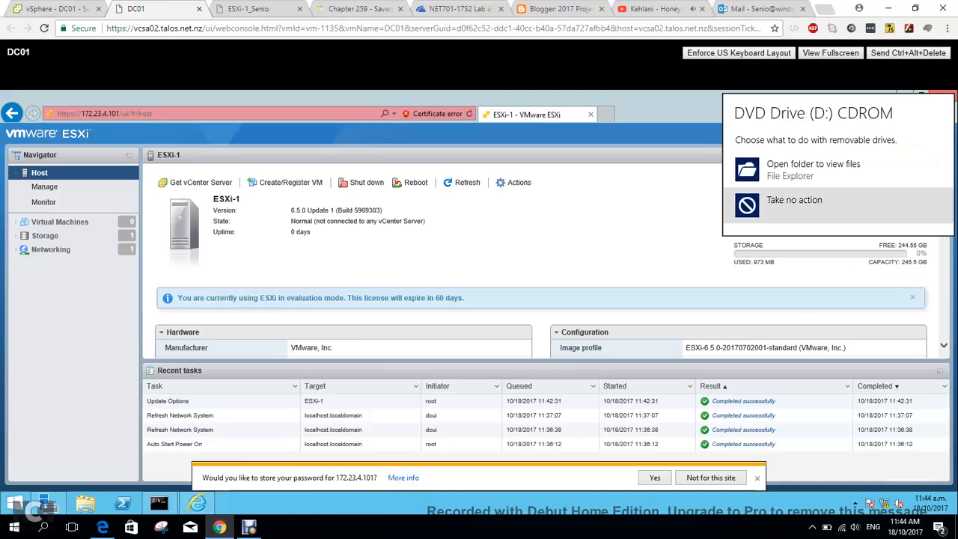
left_click(823, 167)
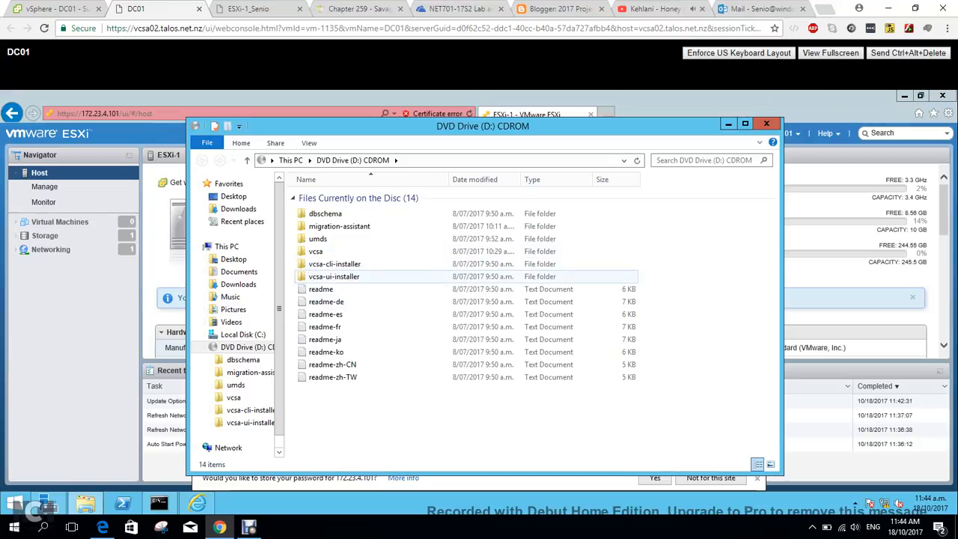
Browse the disc's vcsa-cli-installer folder and the lin64 folder inside vcsa-ui-installer.
double_click(334, 263)
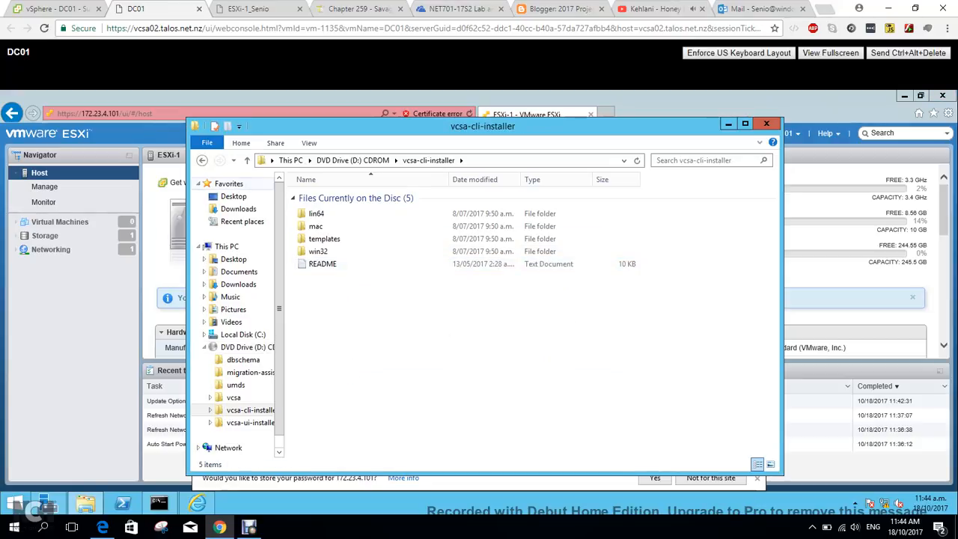
left_click(201, 160)
double_click(333, 276)
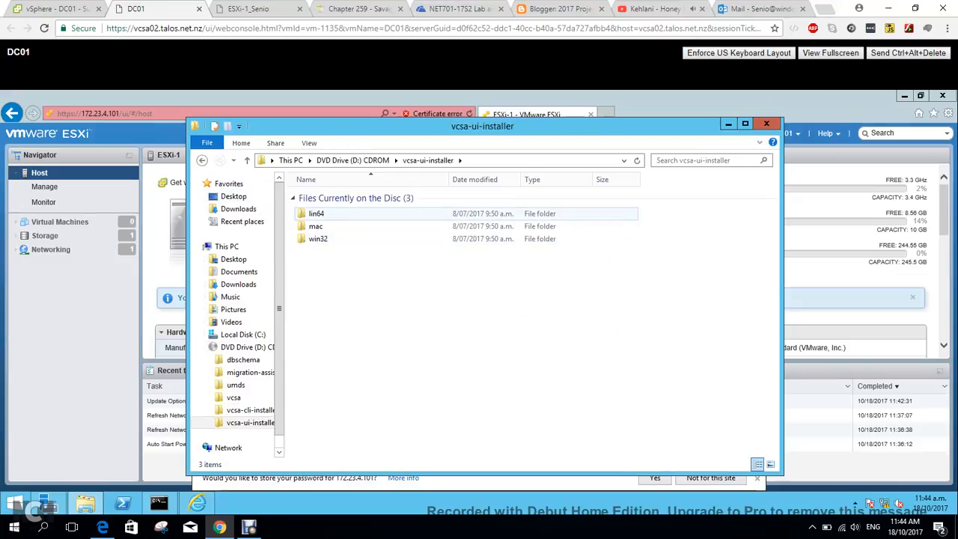
double_click(316, 213)
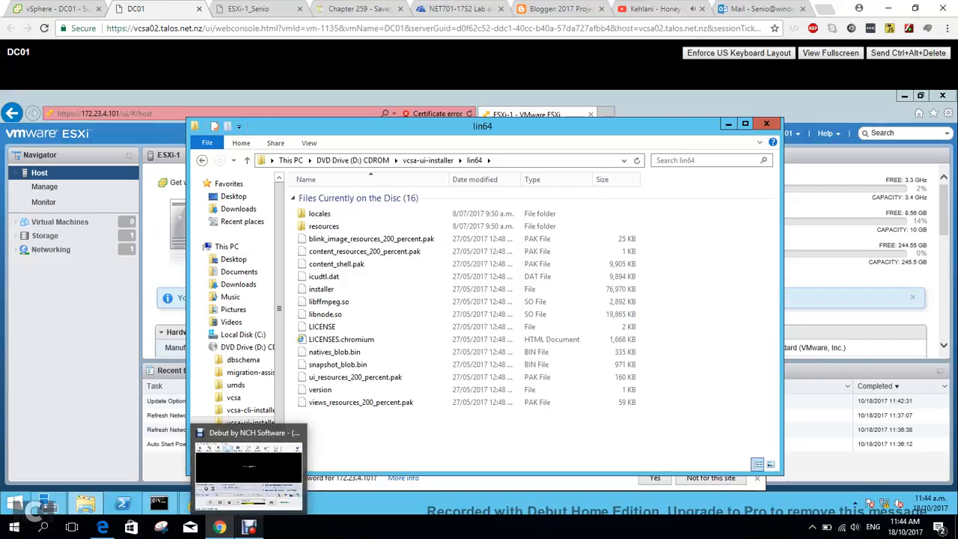
left_click(249, 526)
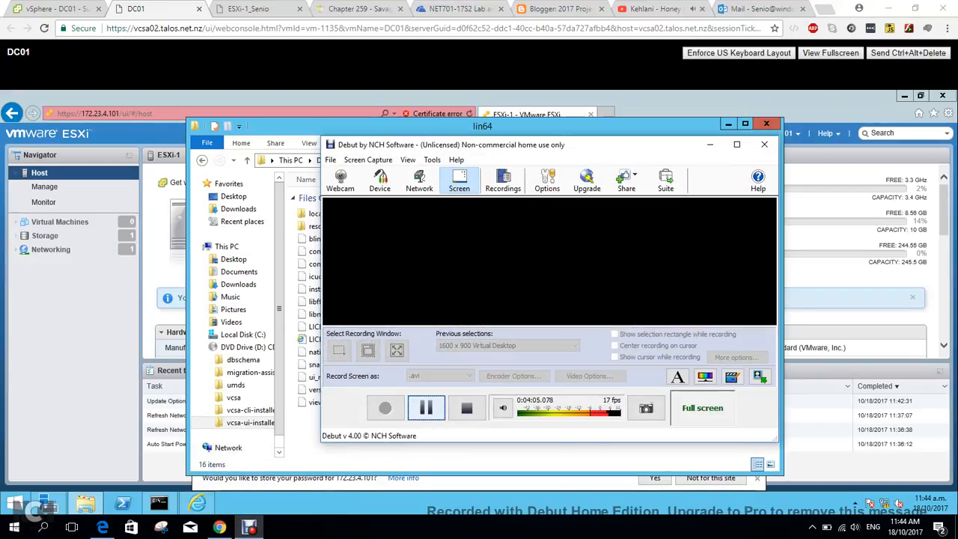
left_click(427, 408)
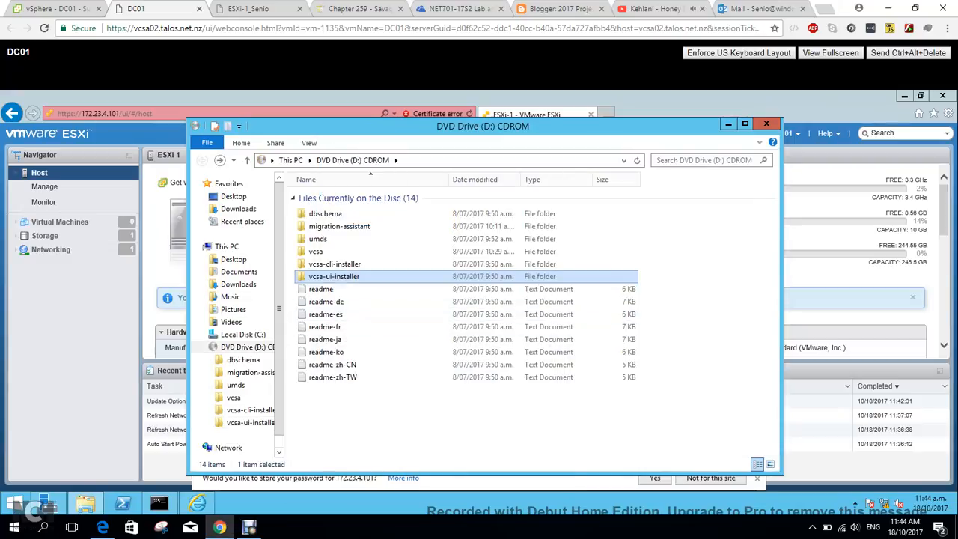
Open the win32 folder inside vcsa-ui-installer and launch the installer application.
key("Return")
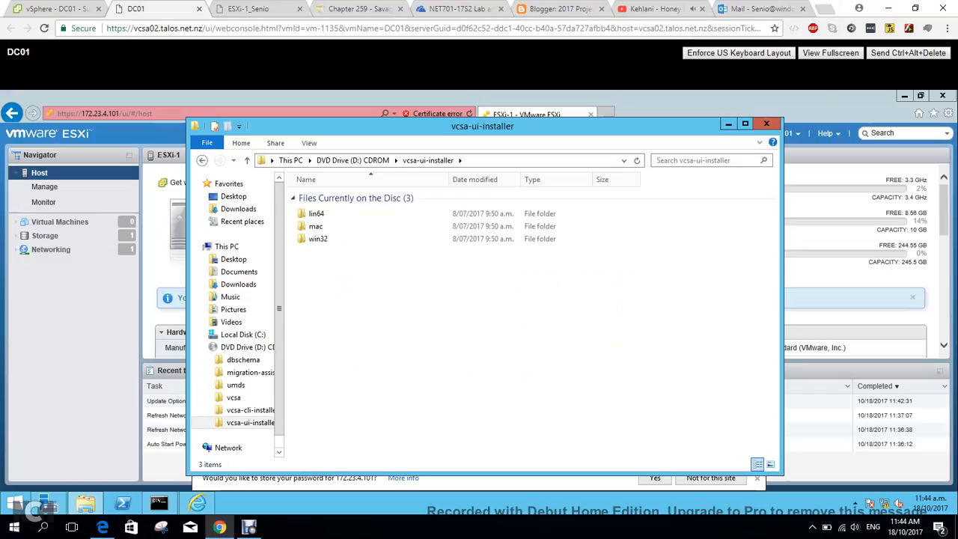
double_click(317, 239)
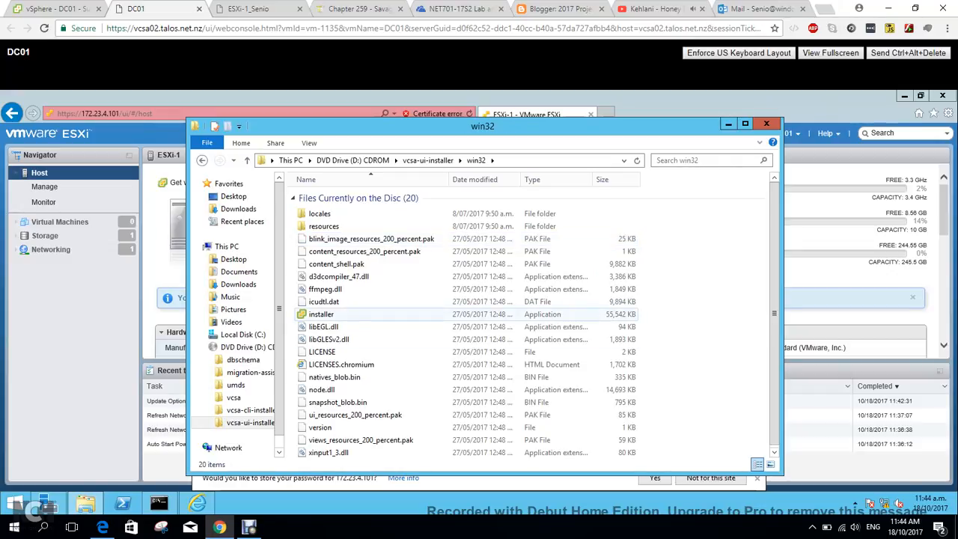
left_click(321, 314)
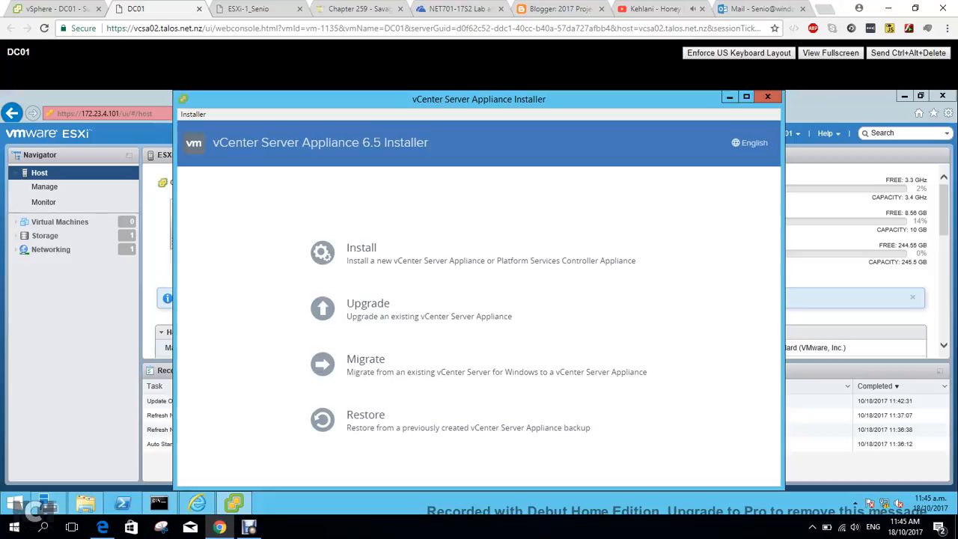
double_click(410, 103)
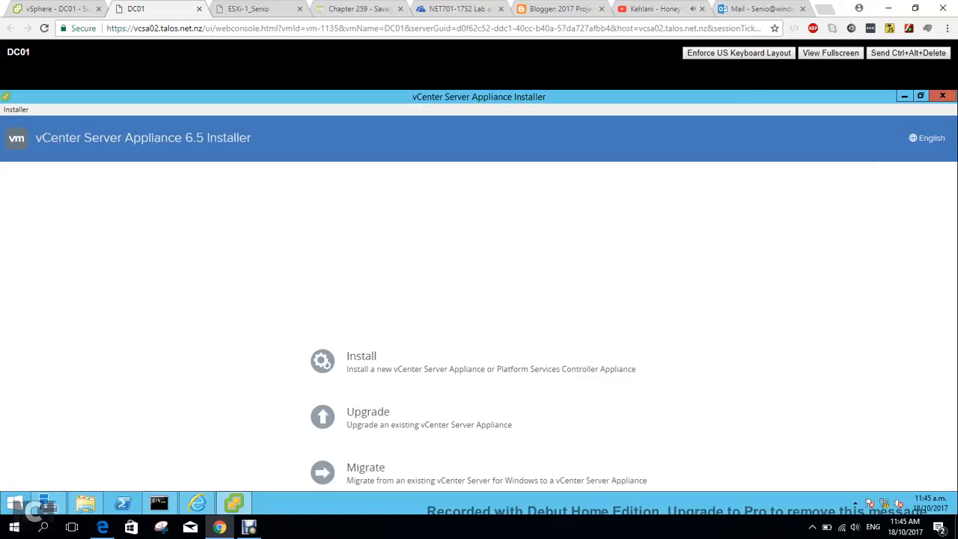
left_click(920, 95)
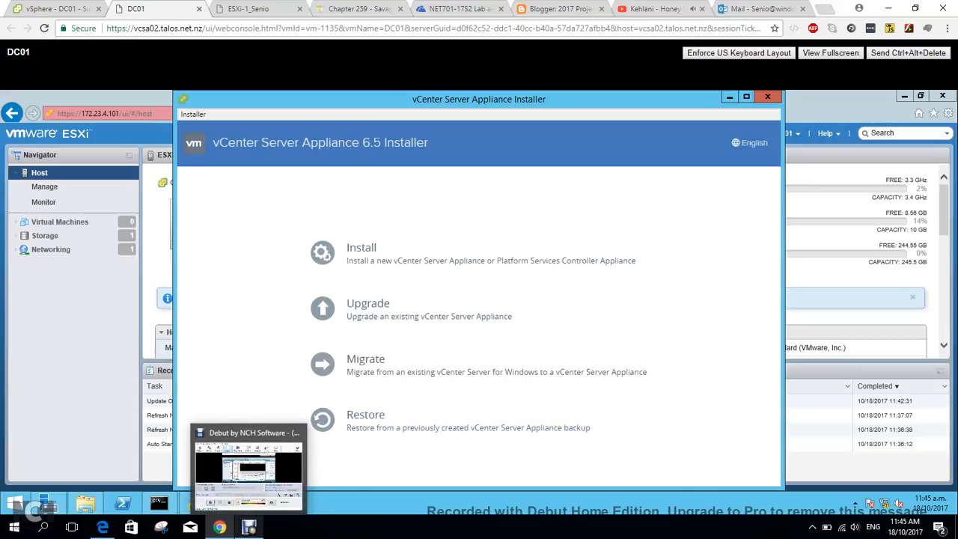
left_click(249, 527)
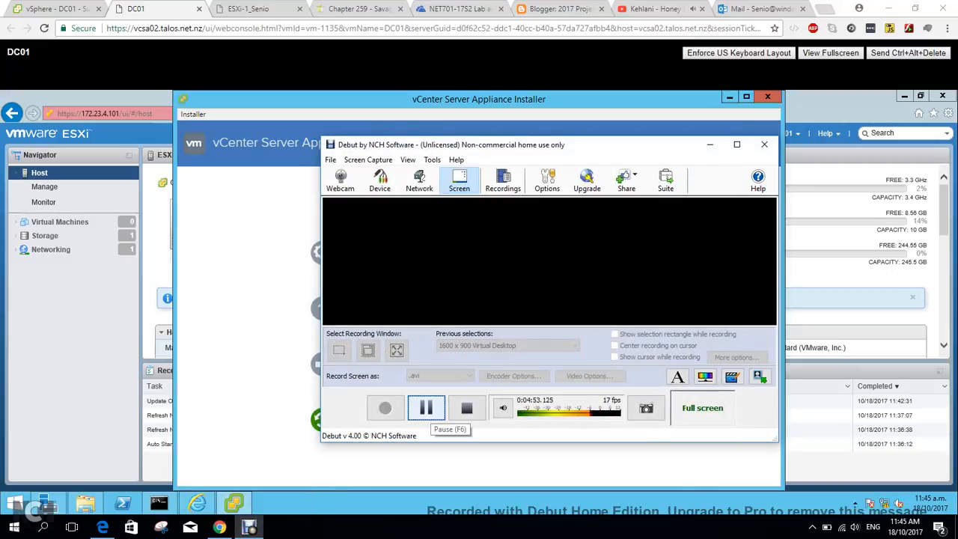